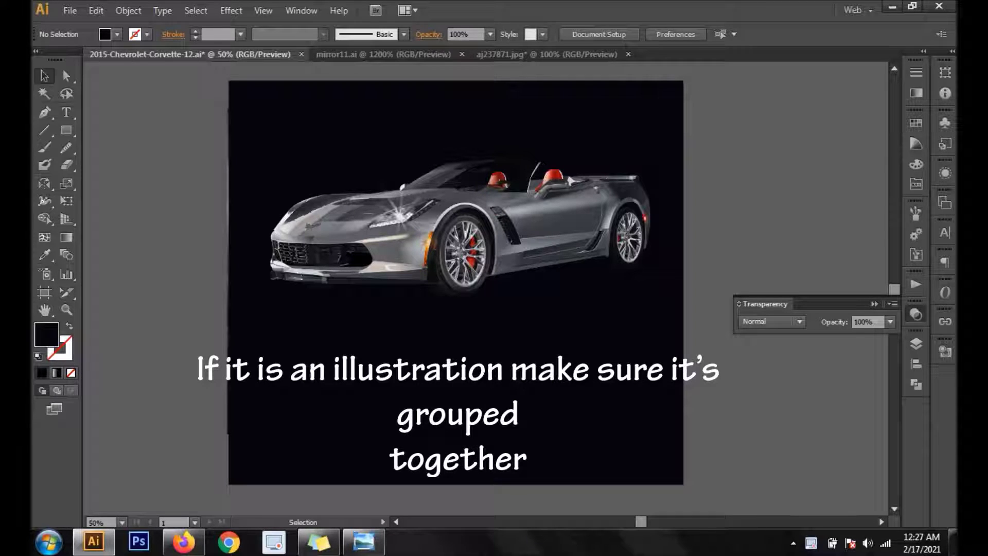
# Step: Select all the Corvette artwork and Paste in Front a duplicate over the original
pyautogui.hotkey('ctrl', 'a')
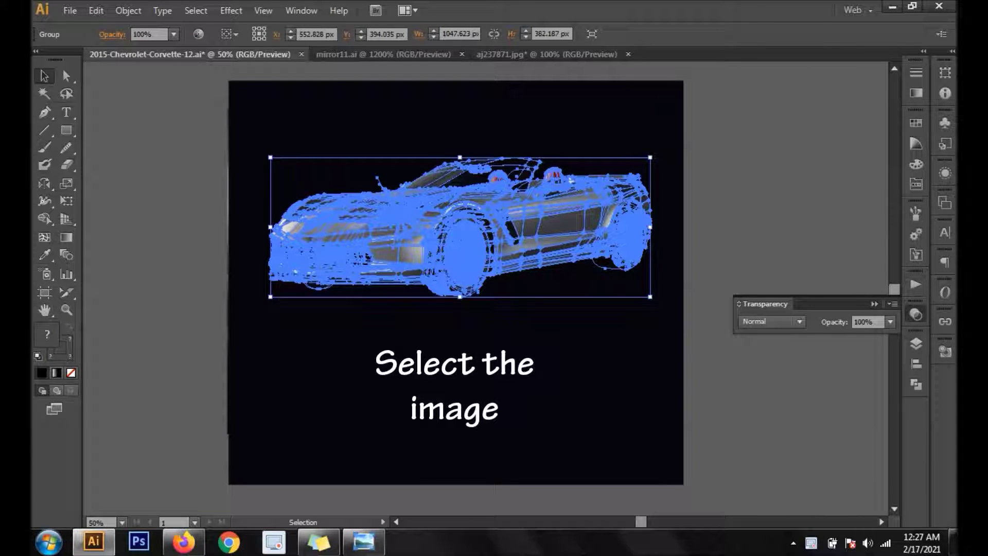
pyautogui.hotkey('ctrl', 'shift', 'a')
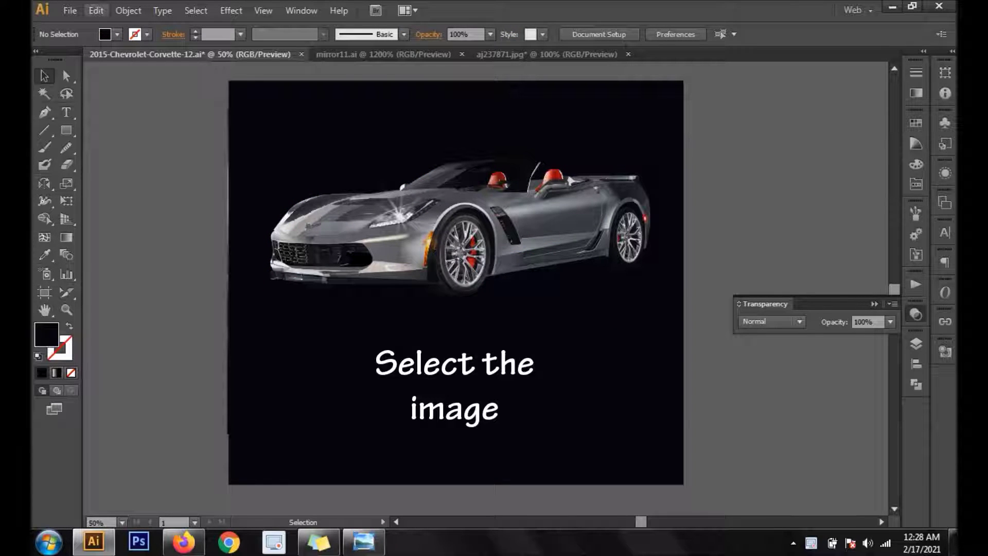
pyautogui.hotkey('ctrl', 'a')
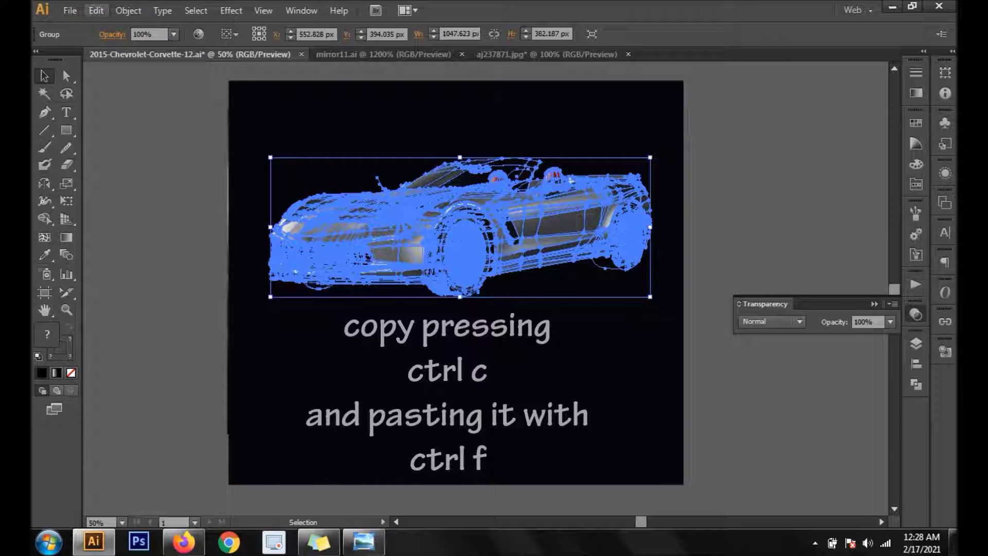
pyautogui.click(96, 10)
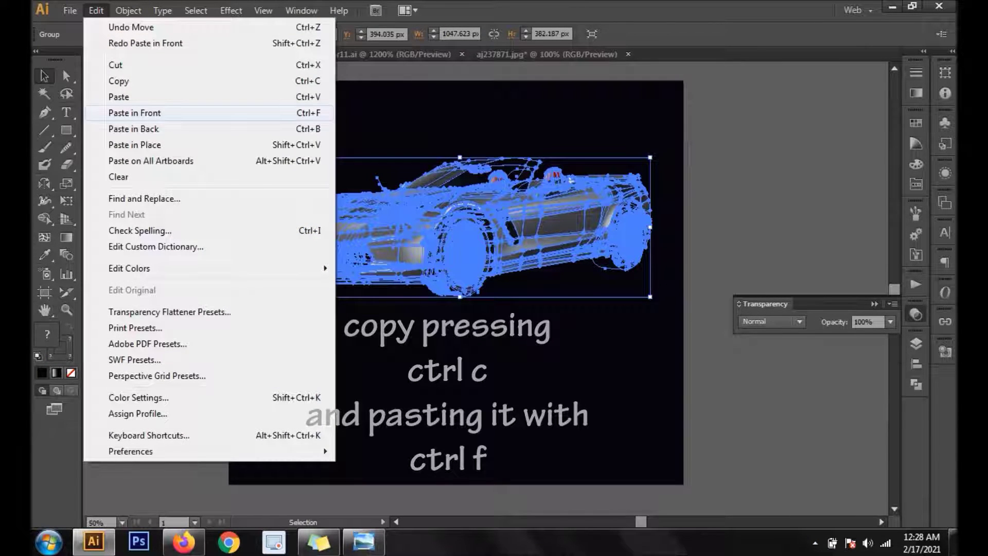
pyautogui.click(135, 113)
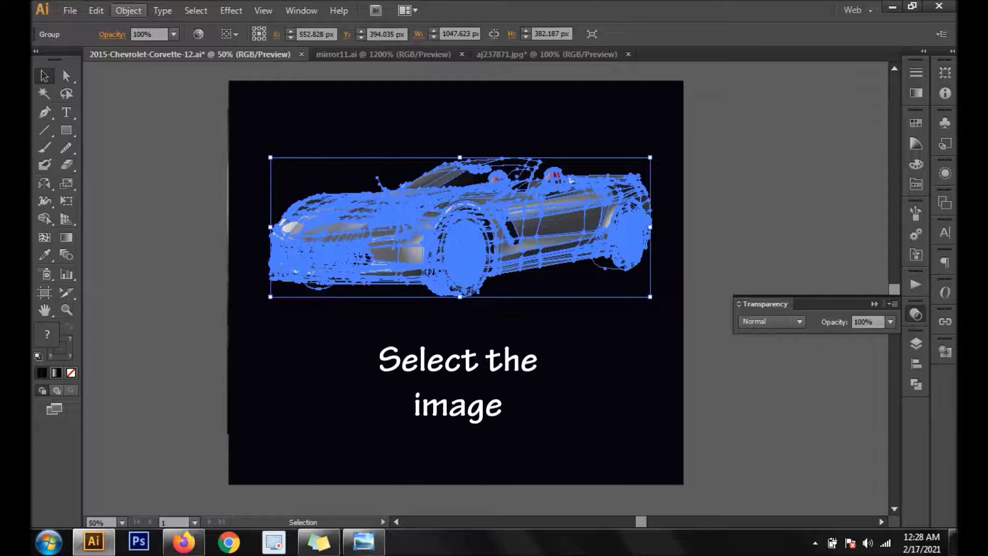
# Step: Reflect the pasted Corvette copy across the horizontal axis with Object > Transform > Reflect
pyautogui.click(128, 11)
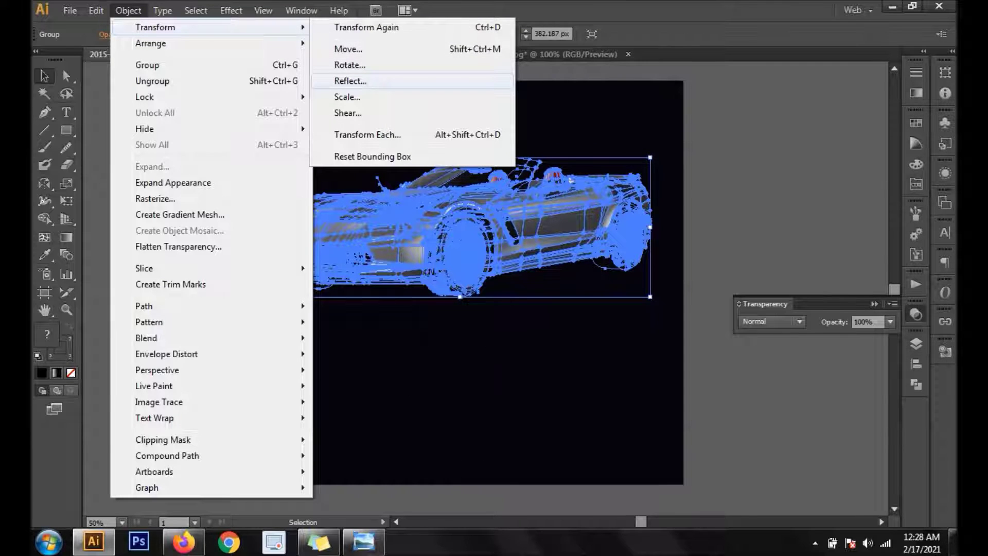
pyautogui.click(350, 81)
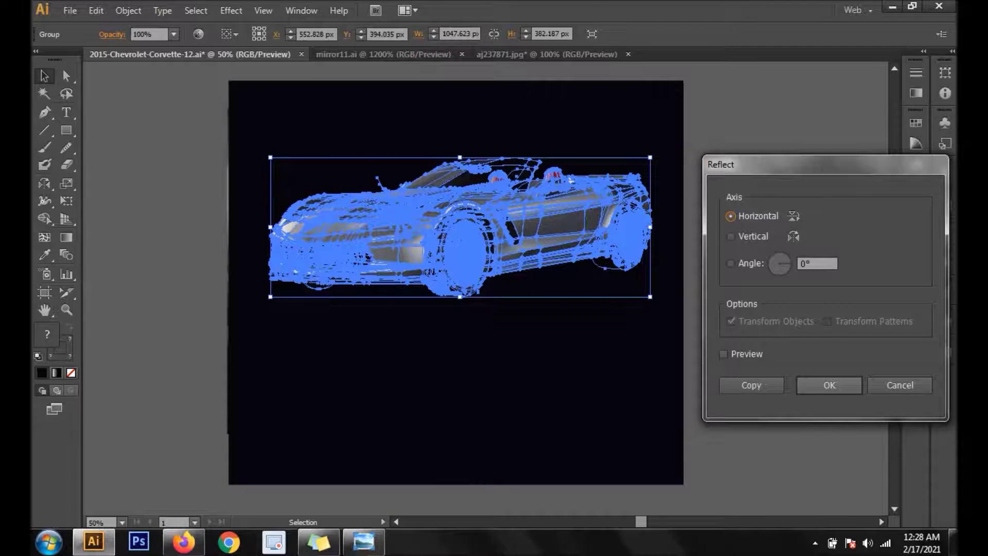
pyautogui.click(829, 385)
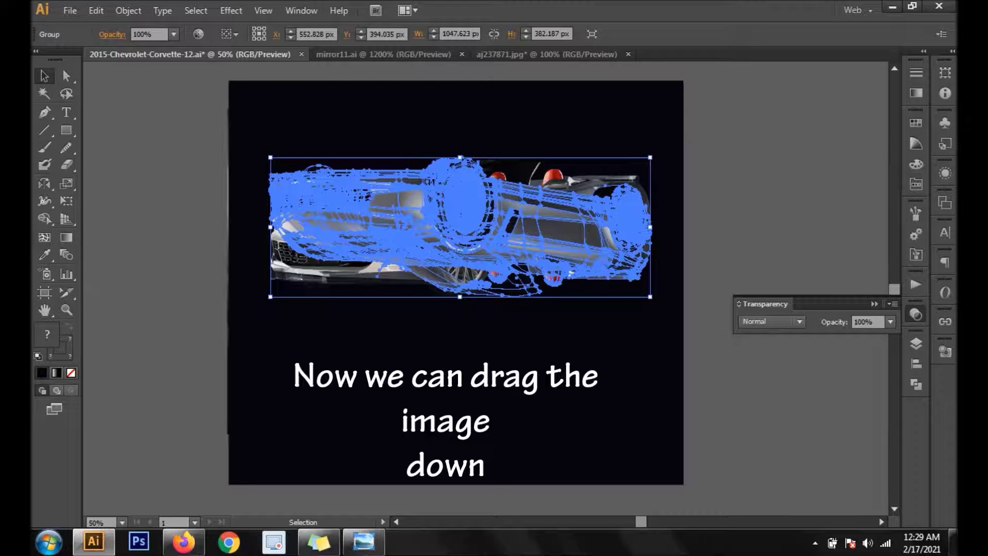
# Step: Drag the flipped Corvette straight down so it aligns directly beneath the original car
pyautogui.moveTo(460, 226); pyautogui.dragTo(461, 358)
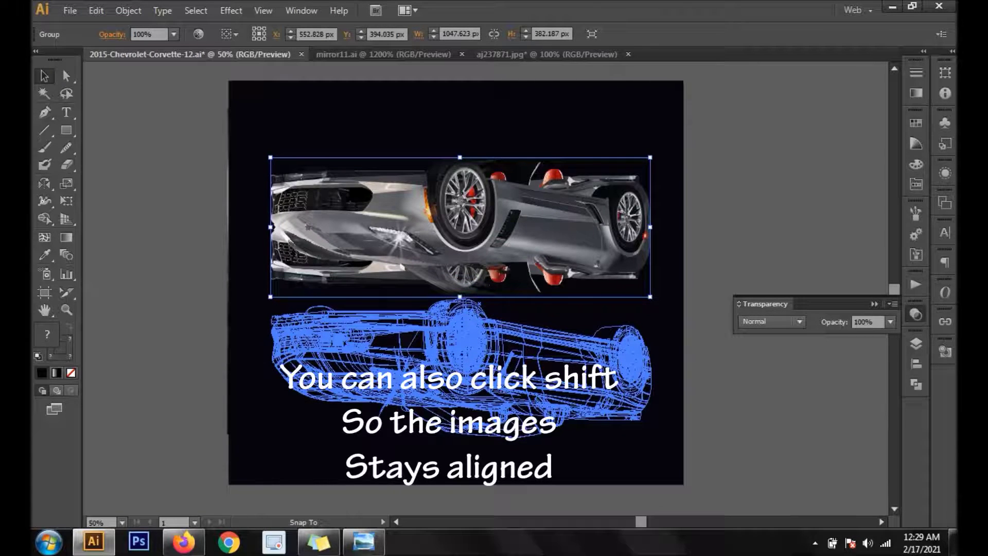
pyautogui.moveTo(460, 359); pyautogui.dragTo(462, 360)
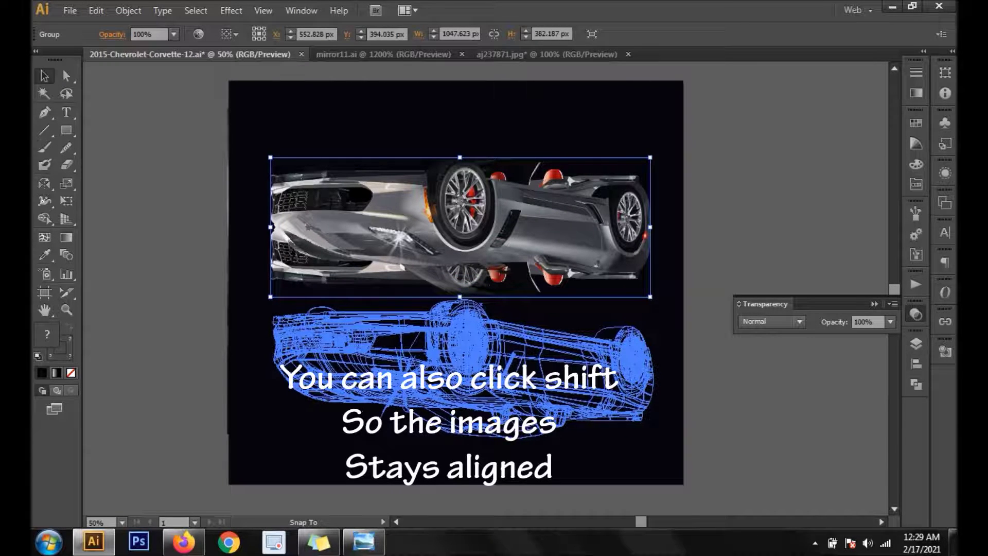
pyautogui.moveTo(461, 361); pyautogui.dragTo(456, 336)
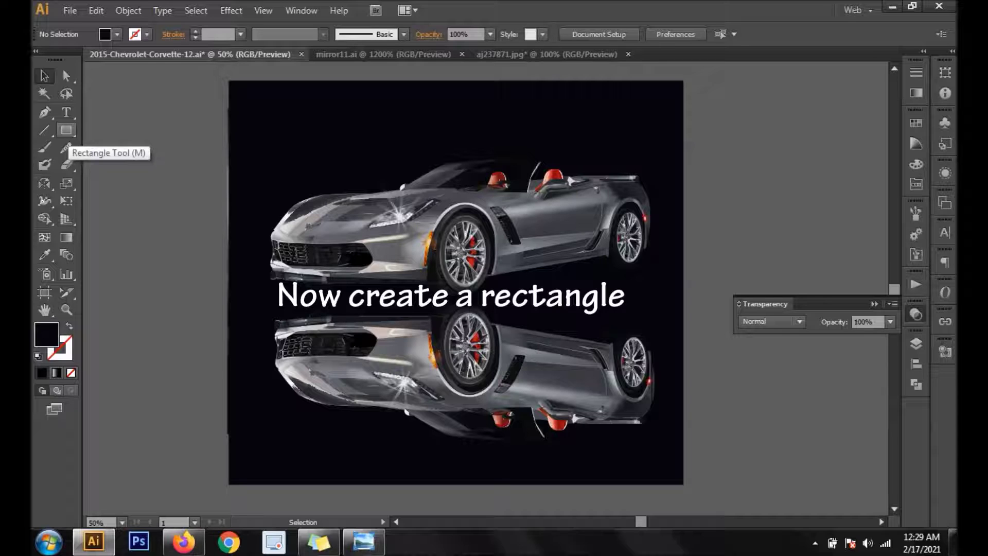
# Step: Draw a rectangle with the Rectangle Tool covering the entire reflected Corvette
pyautogui.click(66, 130)
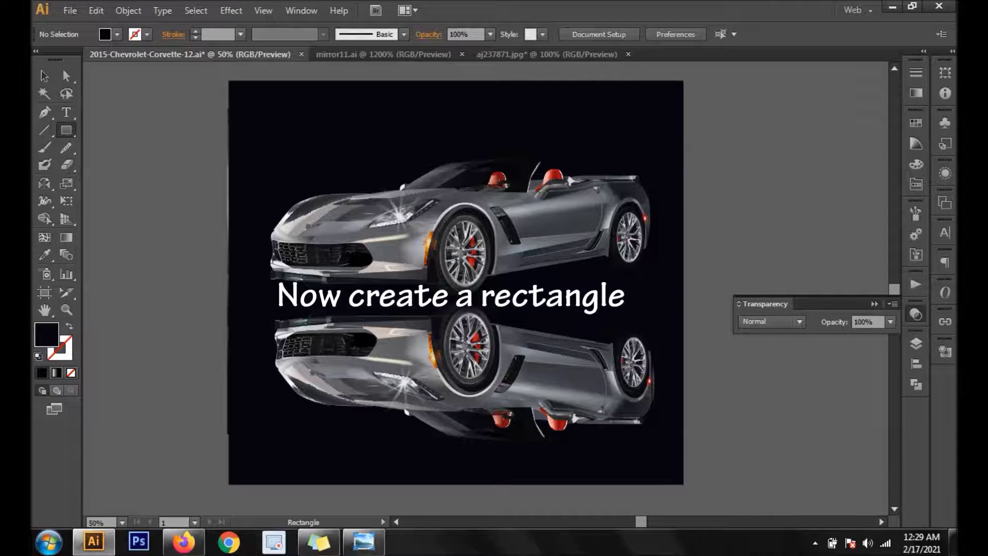
pyautogui.moveTo(247, 307); pyautogui.dragTo(630, 483)
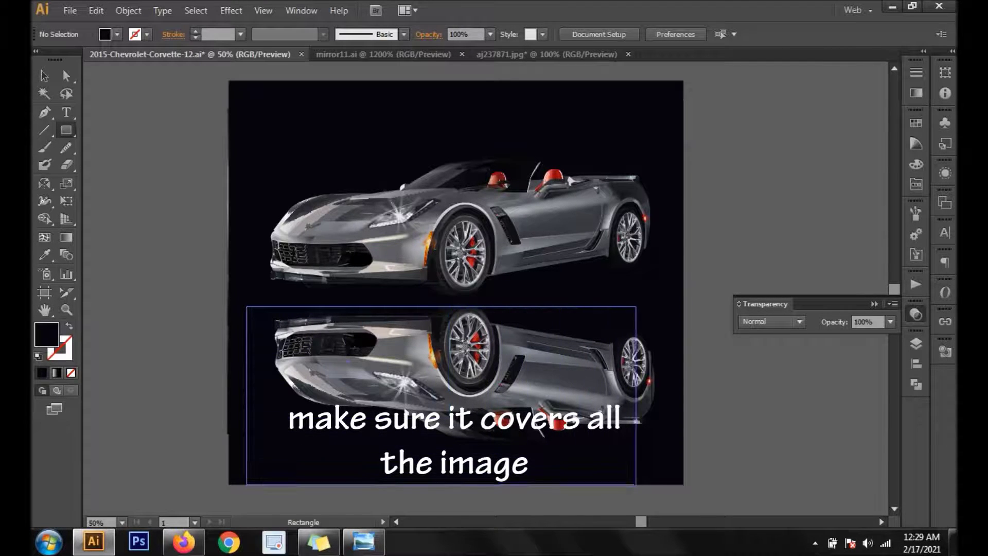
pyautogui.moveTo(629, 482); pyautogui.dragTo(676, 454)
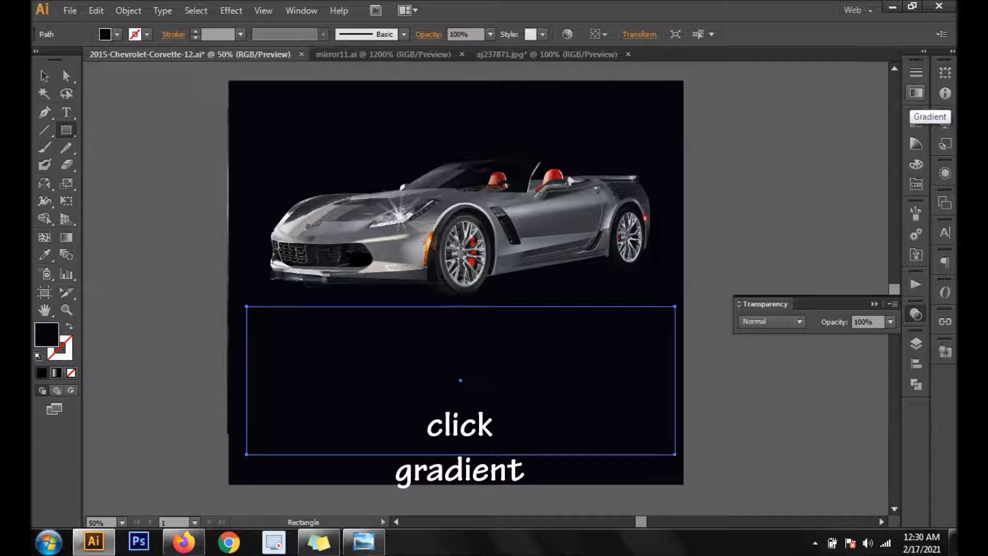
pyautogui.click(315, 4)
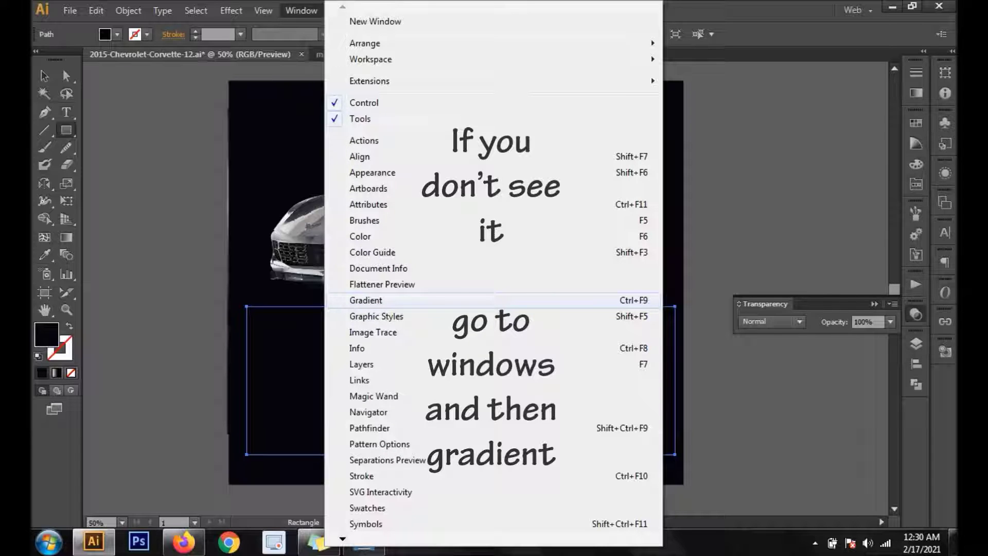
# Step: Open the Gradient panel and fill the rectangle with the default black-to-white linear gradient
pyautogui.click(366, 300)
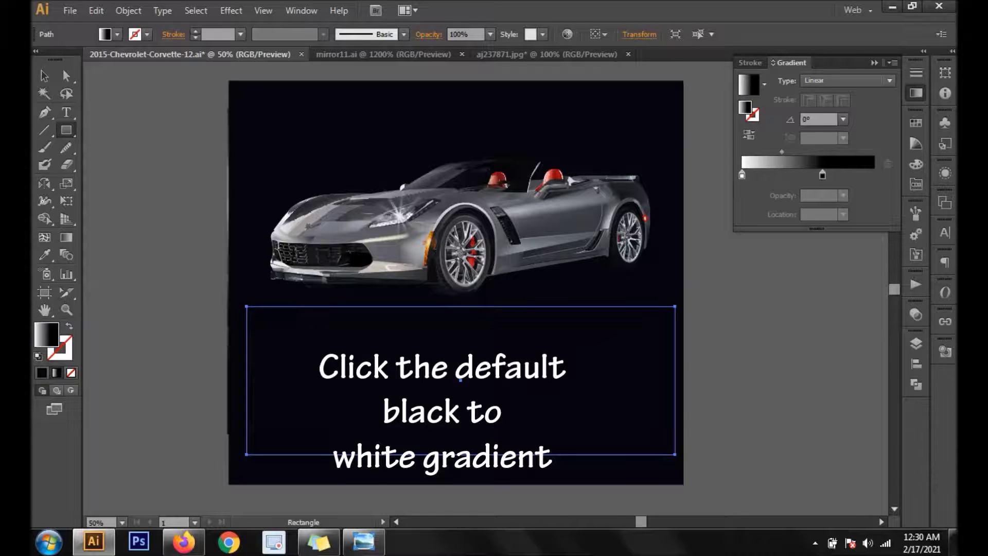
pyautogui.click(808, 163)
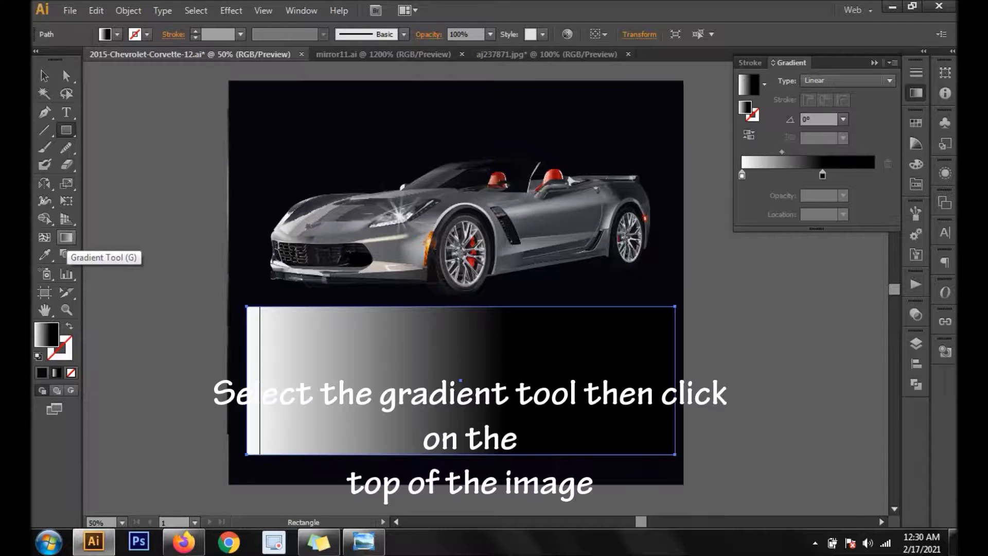
# Step: Drag with the Gradient Tool down the rectangle for a vertical -90° white-to-black gradient
pyautogui.click(65, 237)
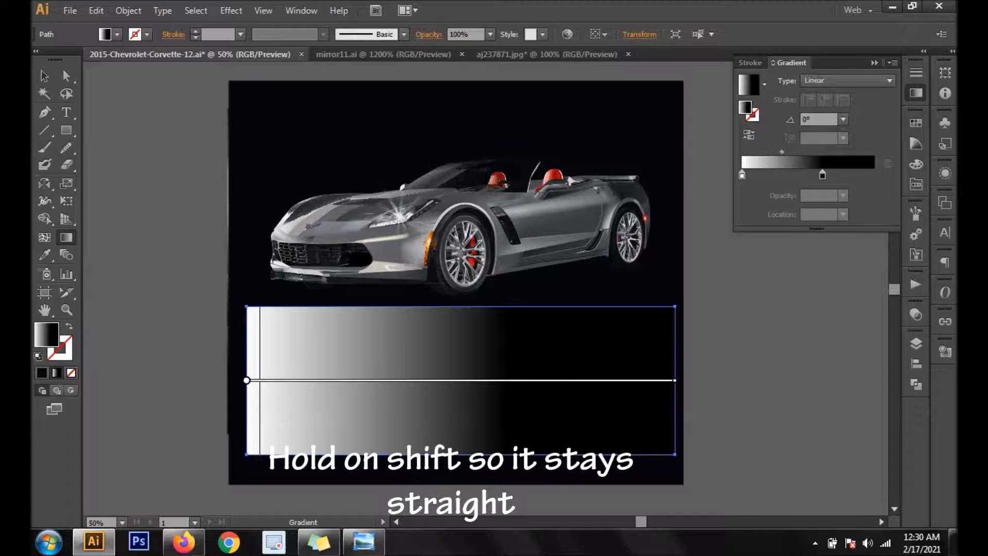
pyautogui.moveTo(472, 306); pyautogui.dragTo(471, 453)
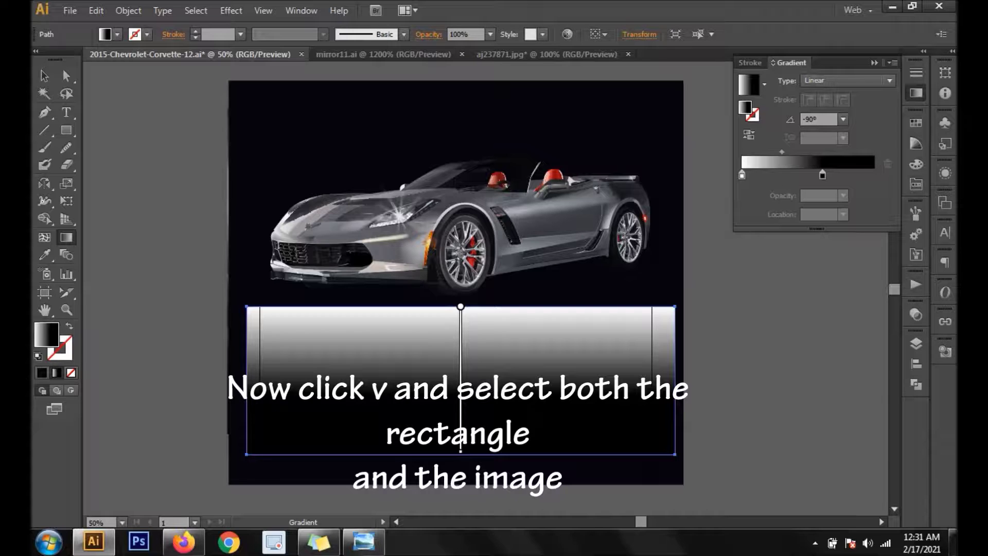
# Step: Select the gradient rectangle and reflection, apply Make Opacity Mask, then deselect to preview
pyautogui.press('v')
pyautogui.moveTo(228, 367); pyautogui.dragTo(711, 448)
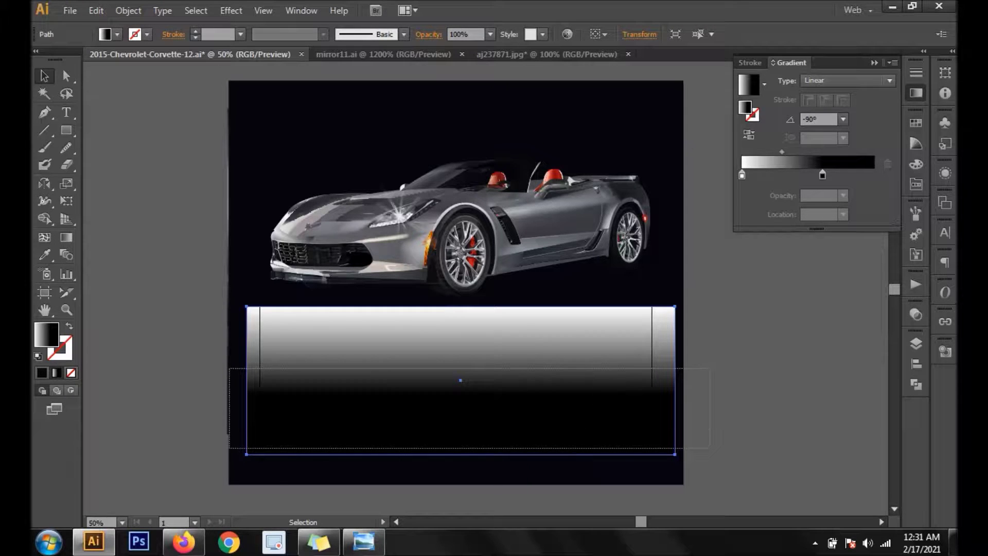
pyautogui.moveTo(710, 447); pyautogui.dragTo(711, 448)
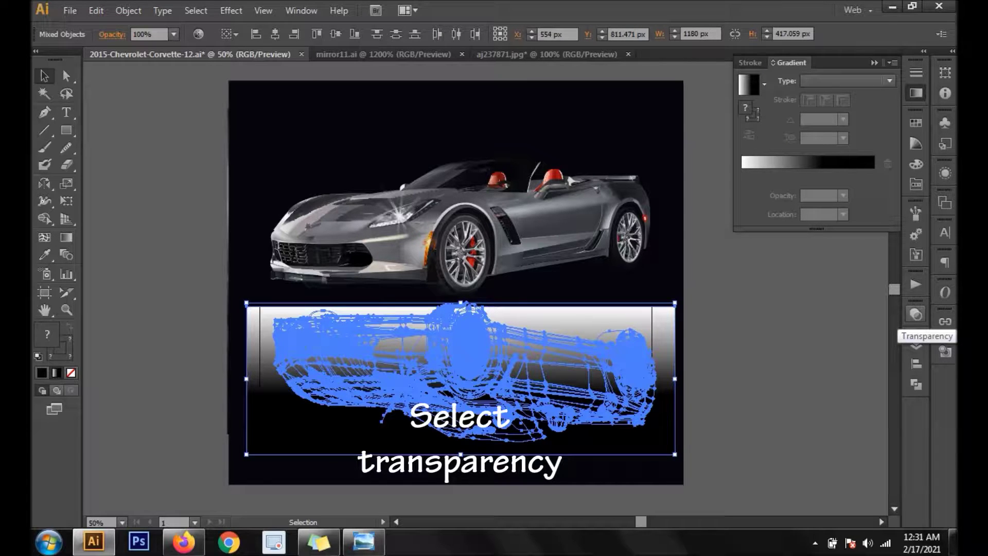
pyautogui.click(916, 315)
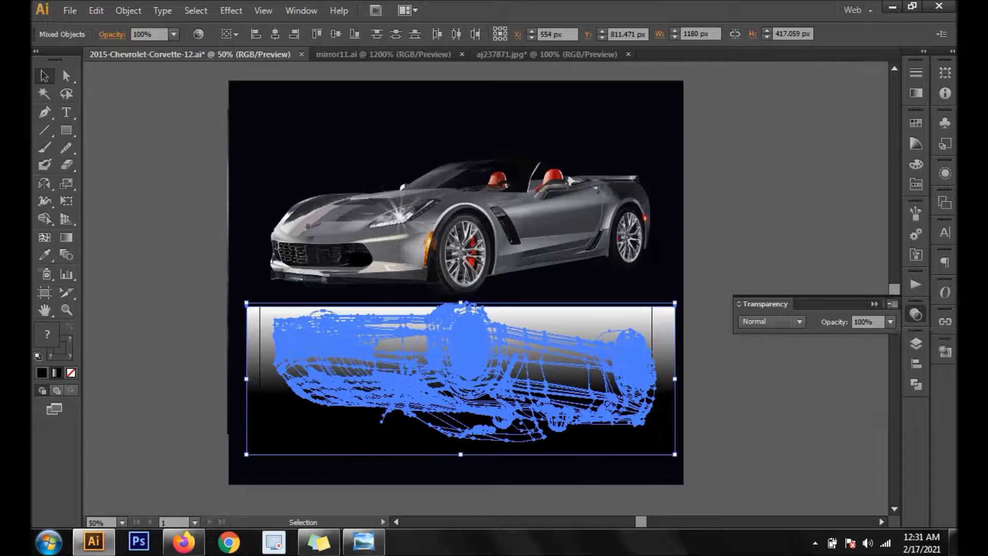
pyautogui.click(894, 304)
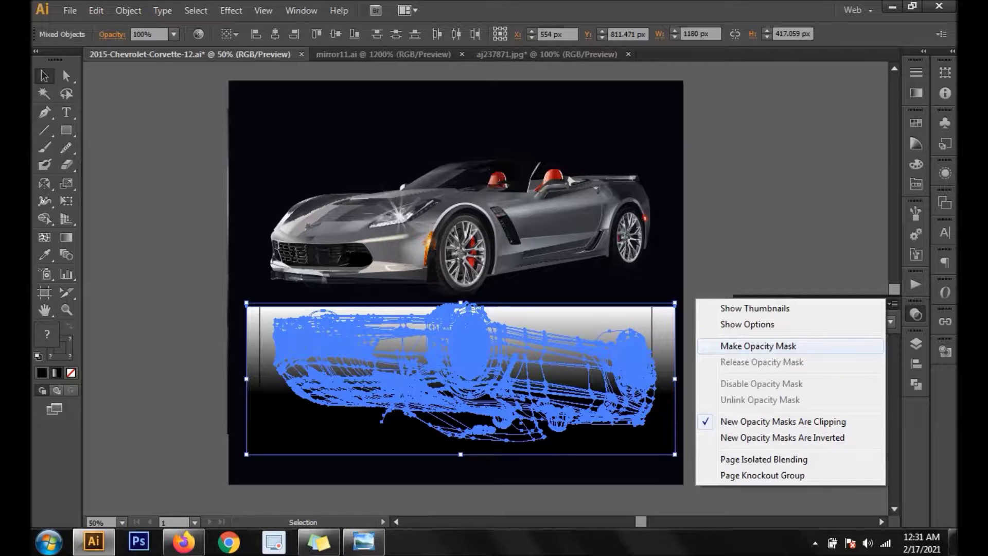
pyautogui.click(758, 346)
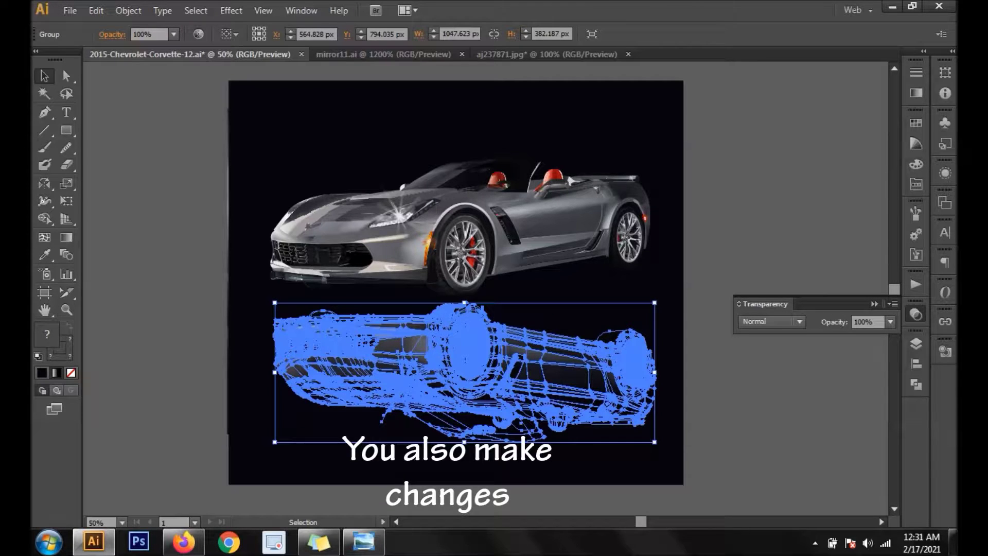
pyautogui.hotkey('ctrl', 'shift', 'a')
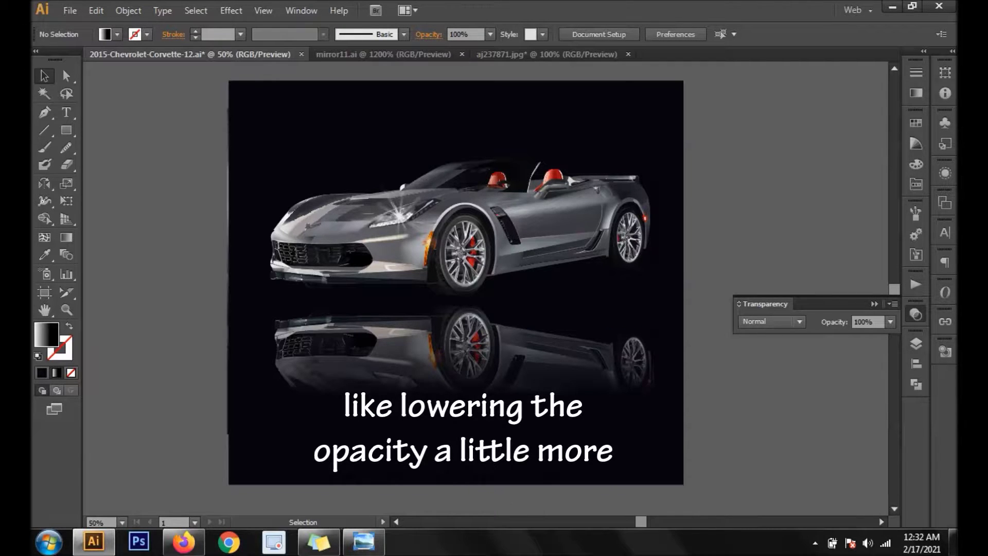
pyautogui.click(463, 350)
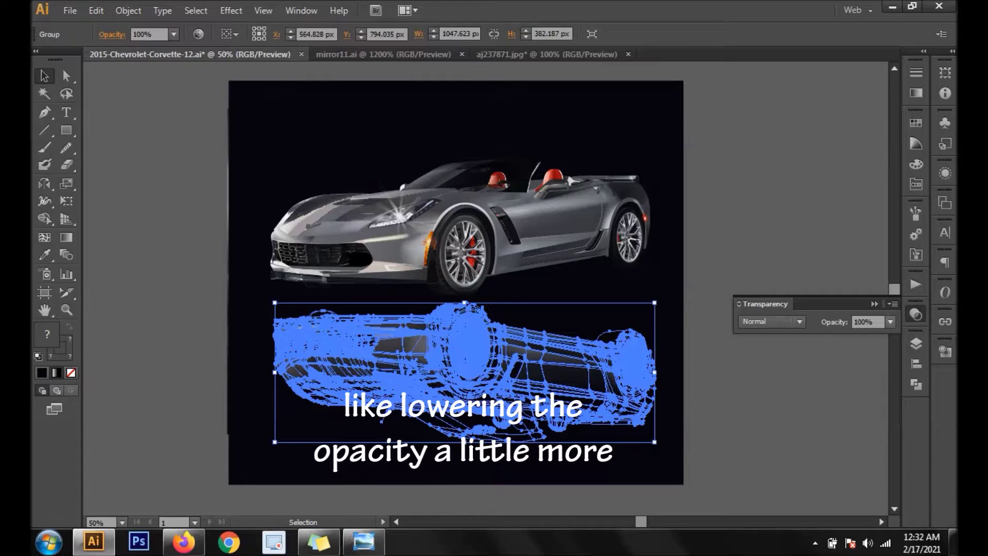
pyautogui.click(891, 322)
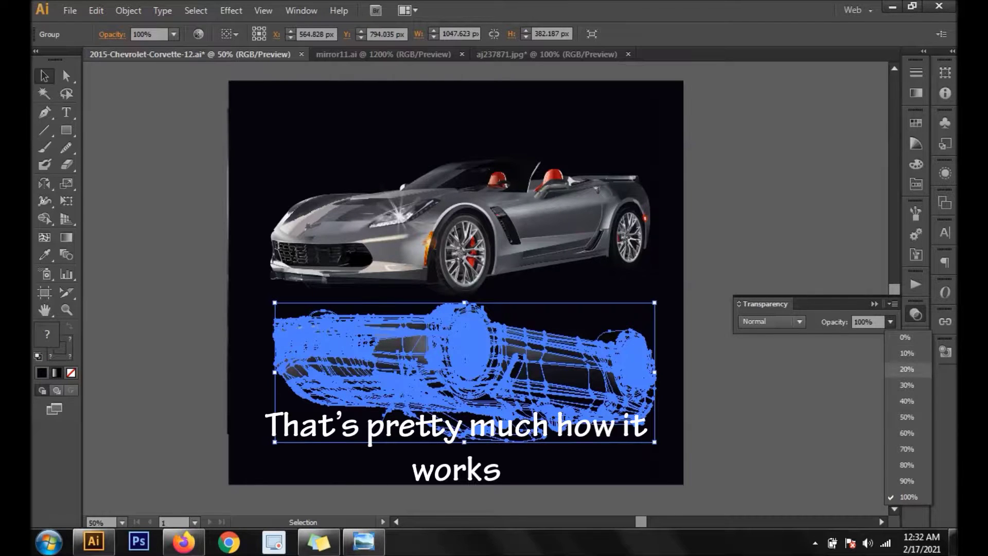
pyautogui.press('Escape')
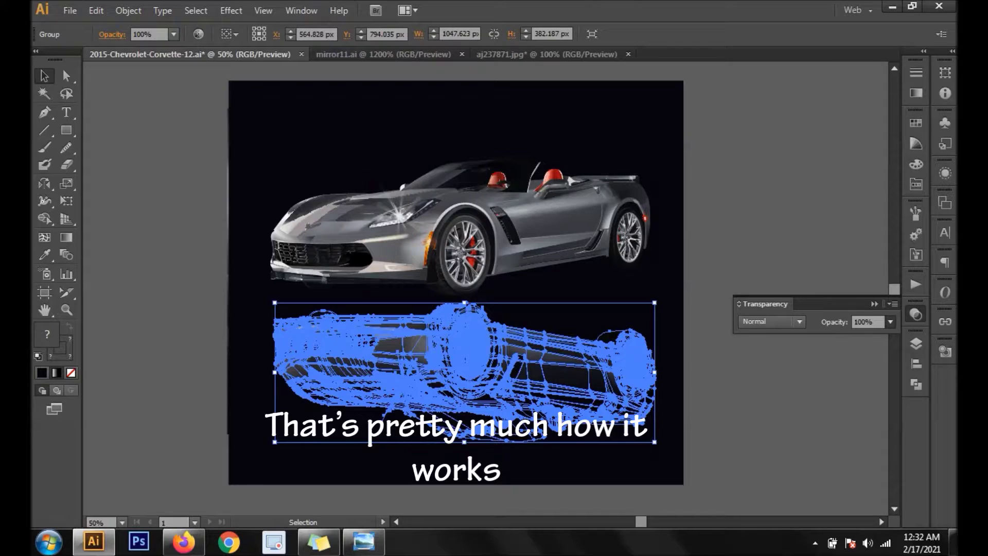
pyautogui.write('30')
pyautogui.hotkey('ctrl', 'shift', 'a')
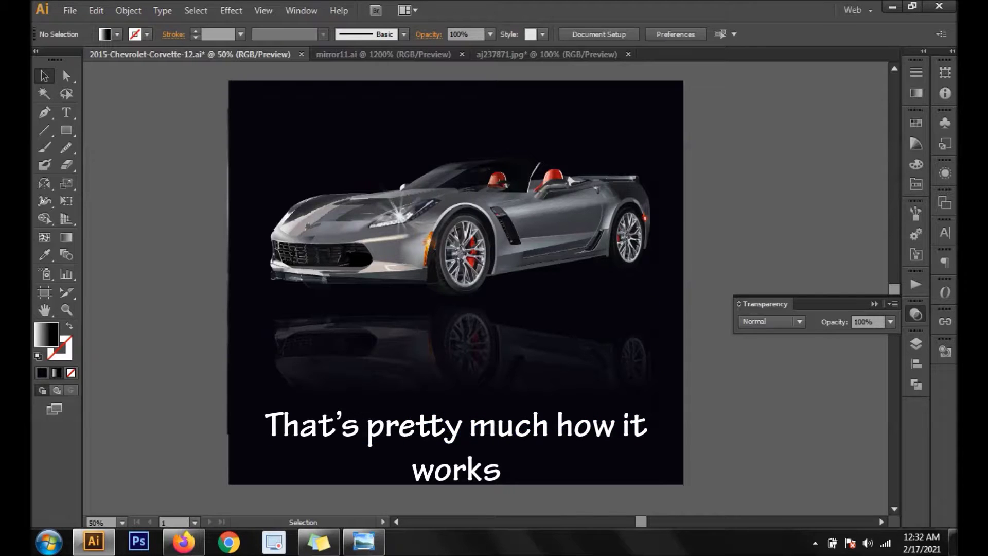